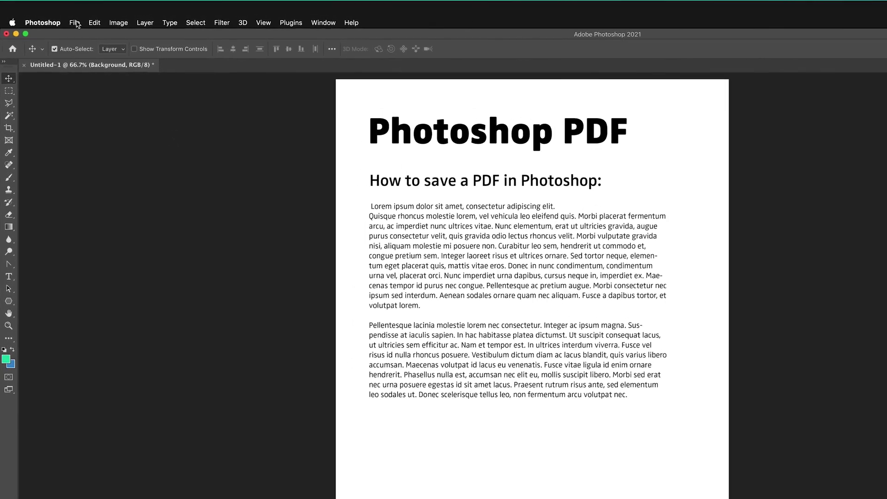
- Start a Save As, check the offered formats, then cancel back to the document
{"action": "left_click", "coordinate": [77, 24]}
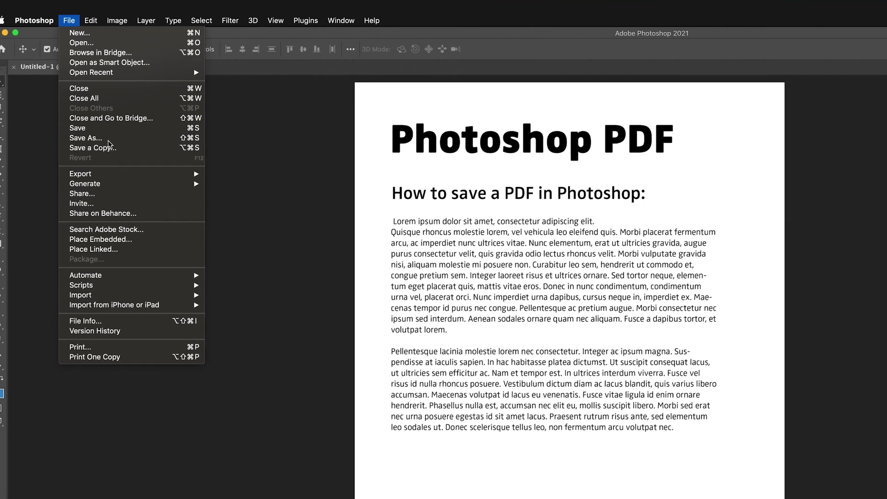
{"action": "left_click", "coordinate": [121, 145]}
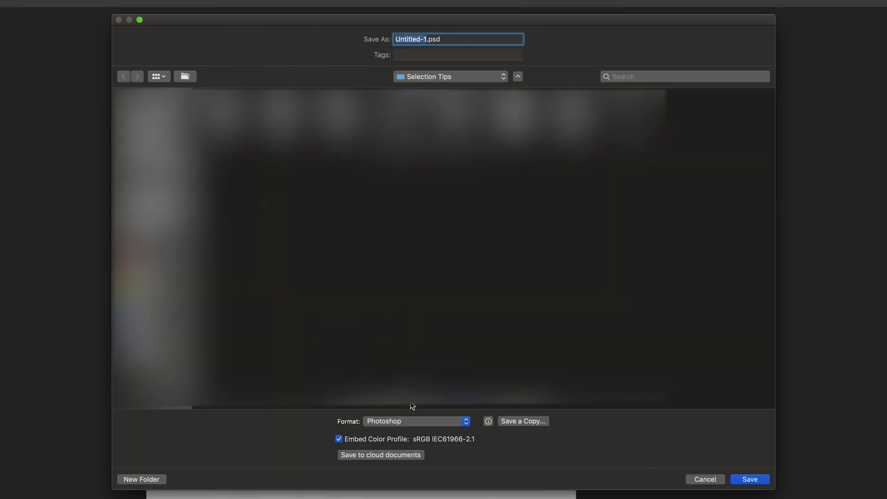
{"action": "left_click", "coordinate": [412, 423]}
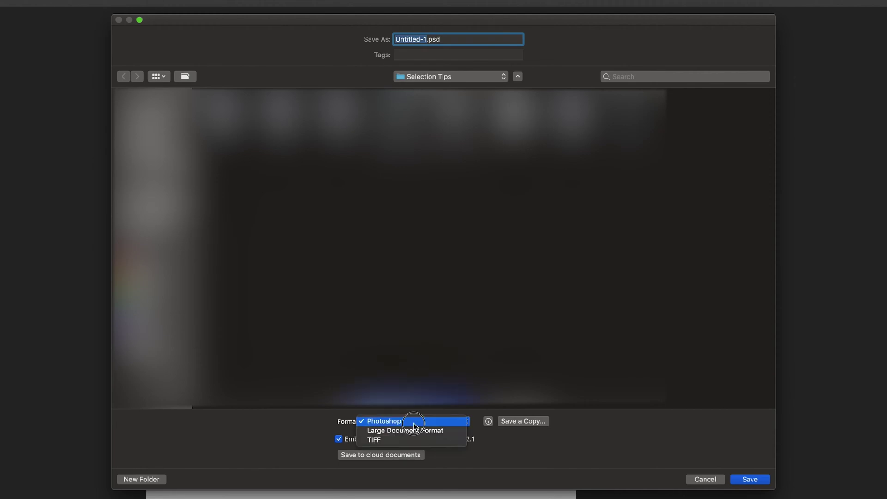
{"action": "left_click", "coordinate": [410, 420]}
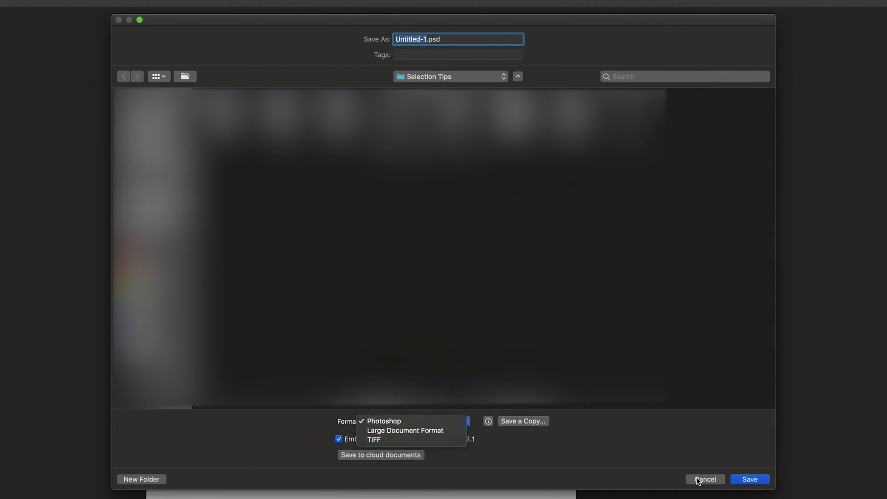
{"action": "left_click", "coordinate": [703, 479]}
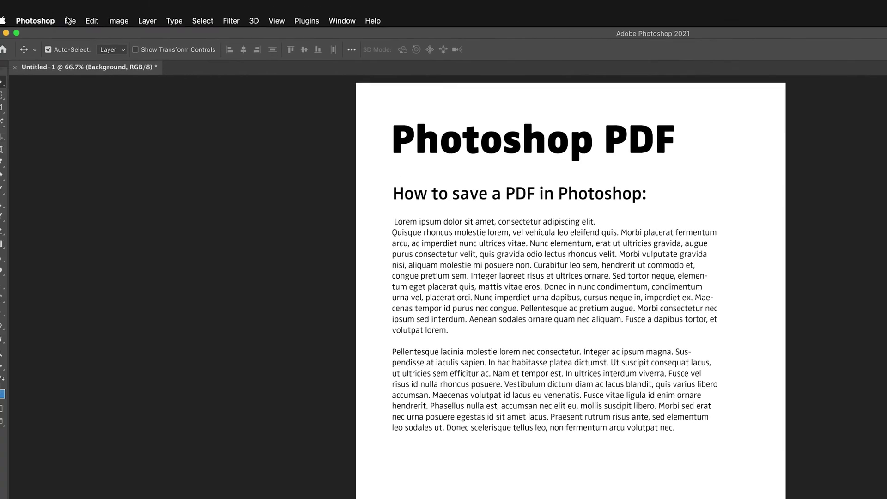
- Save a copy as Photoshop PDF without layers, named 'Sample PDF' on the Desktop
{"action": "left_click", "coordinate": [64, 18]}
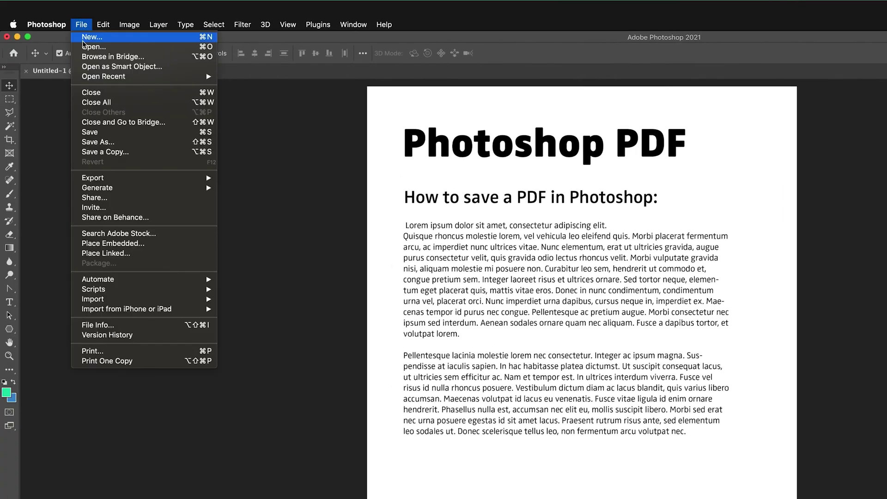
{"action": "left_click", "coordinate": [122, 156]}
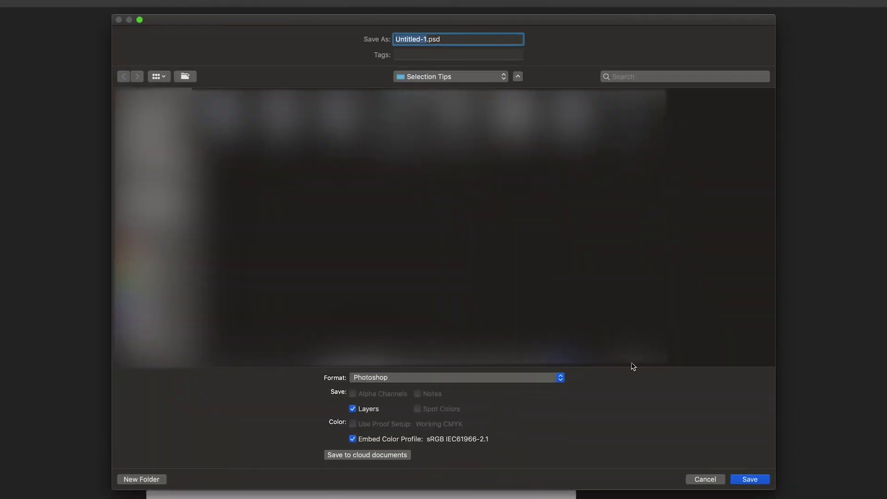
{"action": "left_click", "coordinate": [545, 379]}
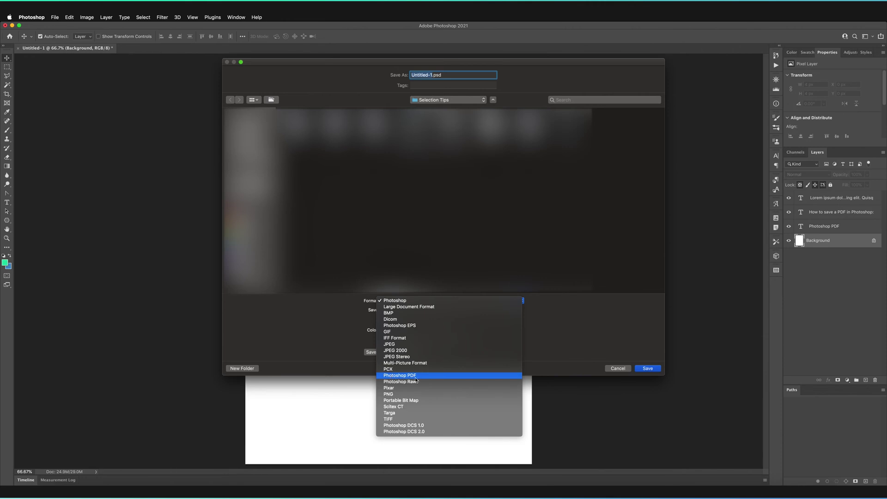
{"action": "left_click", "coordinate": [417, 376]}
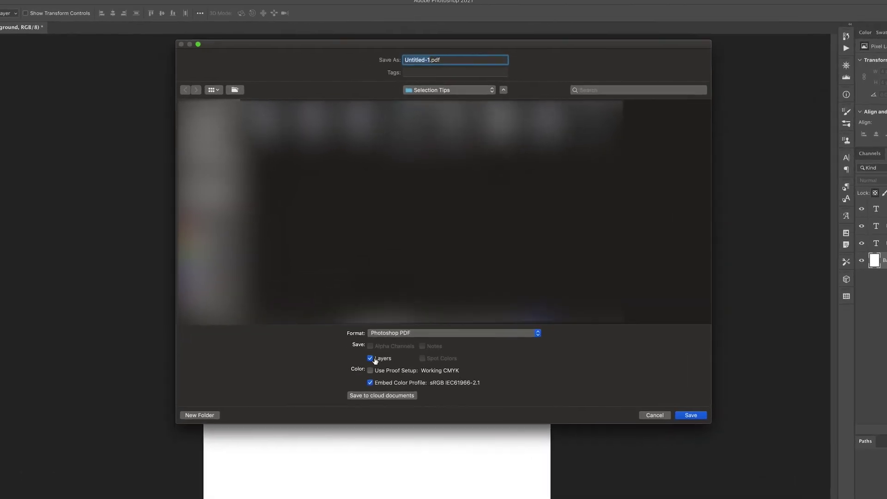
{"action": "left_click", "coordinate": [375, 361]}
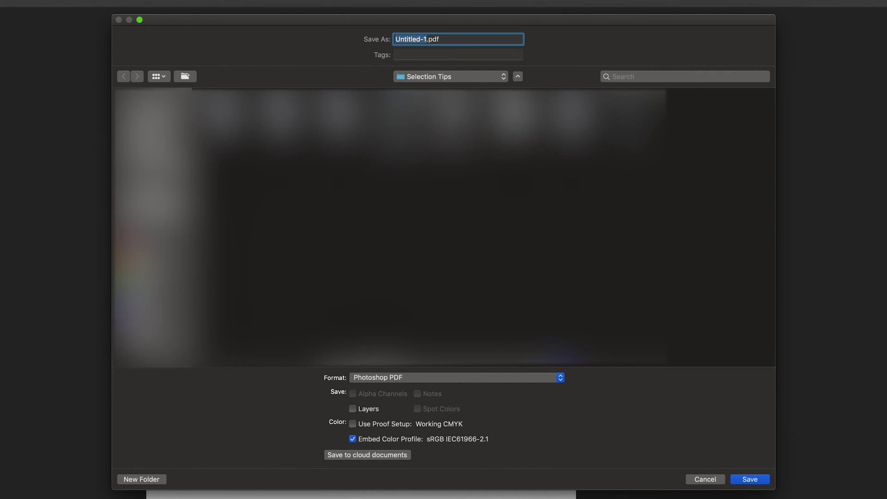
{"action": "type", "text": "Sample PDF"}
{"action": "key", "text": "super+d"}
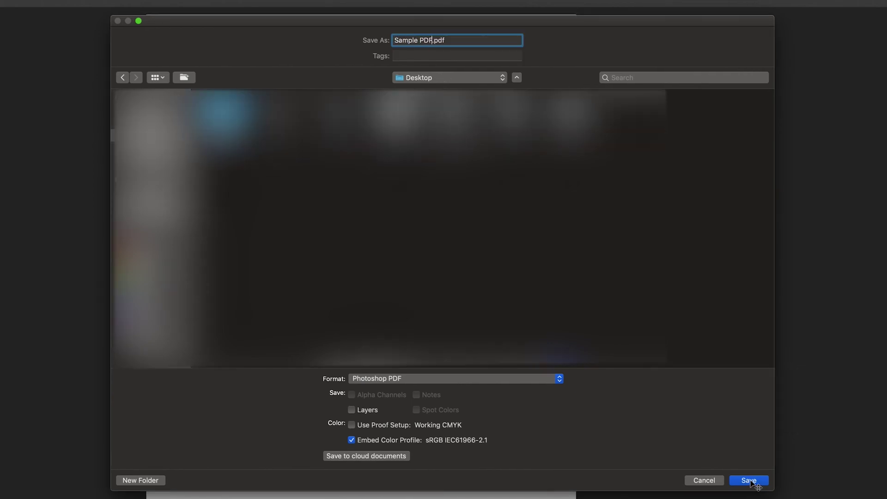
{"action": "left_click", "coordinate": [749, 481]}
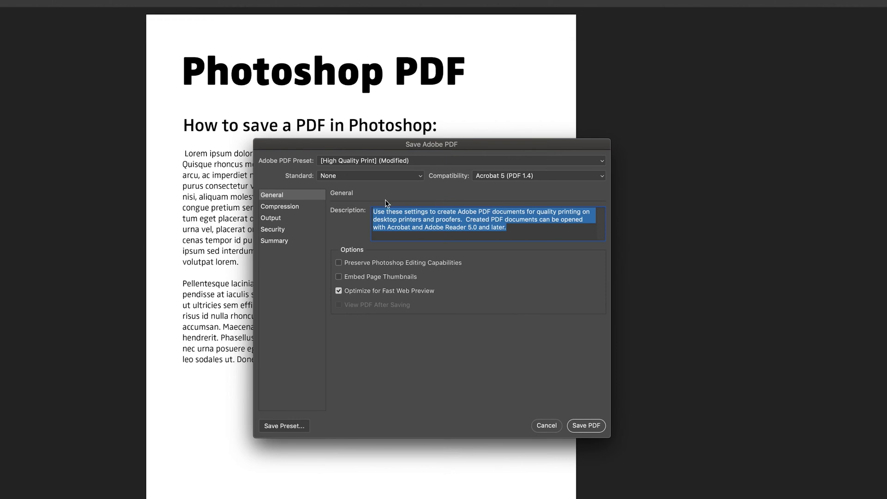
{"action": "left_click", "coordinate": [339, 262]}
{"action": "left_click", "coordinate": [339, 264]}
{"action": "left_click", "coordinate": [378, 161]}
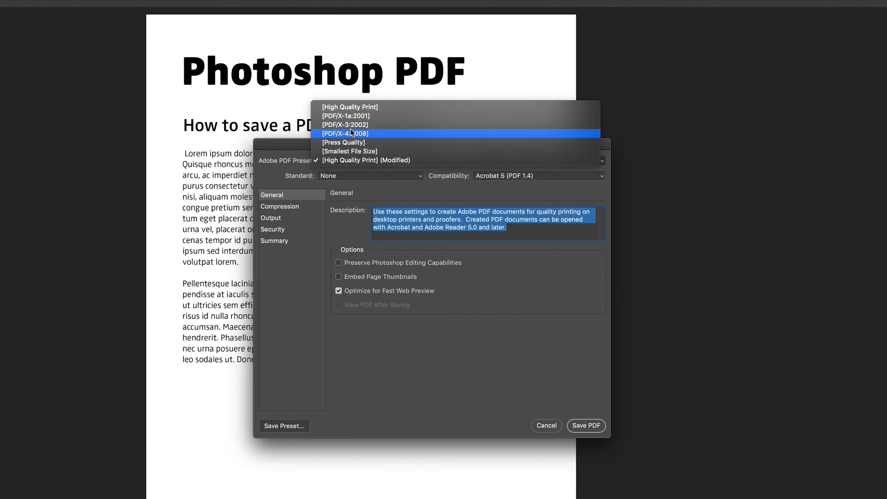
{"action": "left_click", "coordinate": [517, 295]}
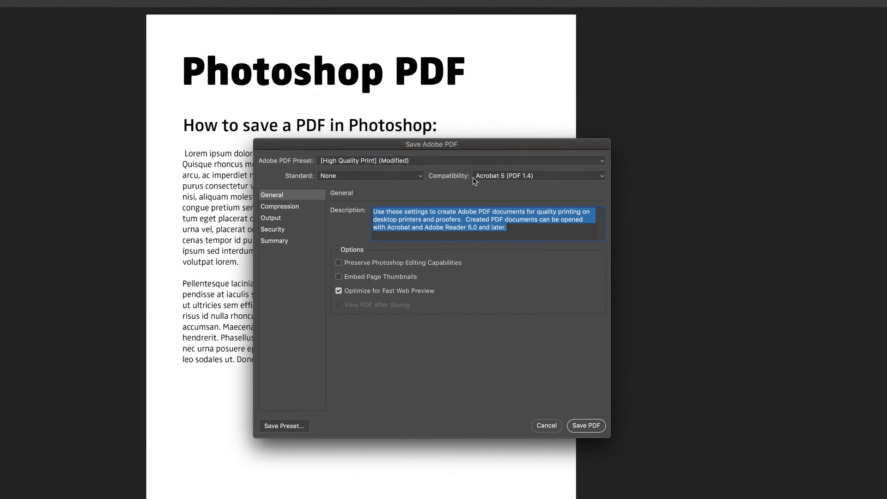
{"action": "left_click", "coordinate": [525, 179]}
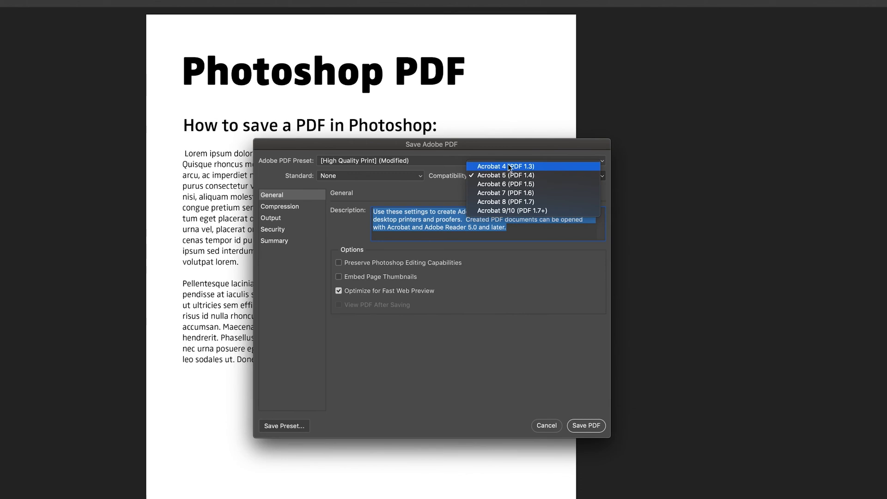
{"action": "left_click", "coordinate": [536, 277]}
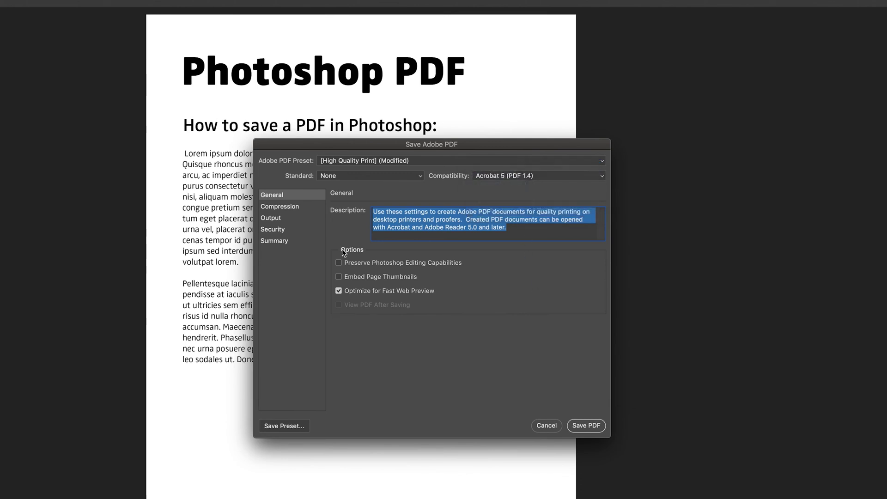
- Review the Compression, Output, Security and Summary PDF settings, then return to General
{"action": "left_click", "coordinate": [283, 208]}
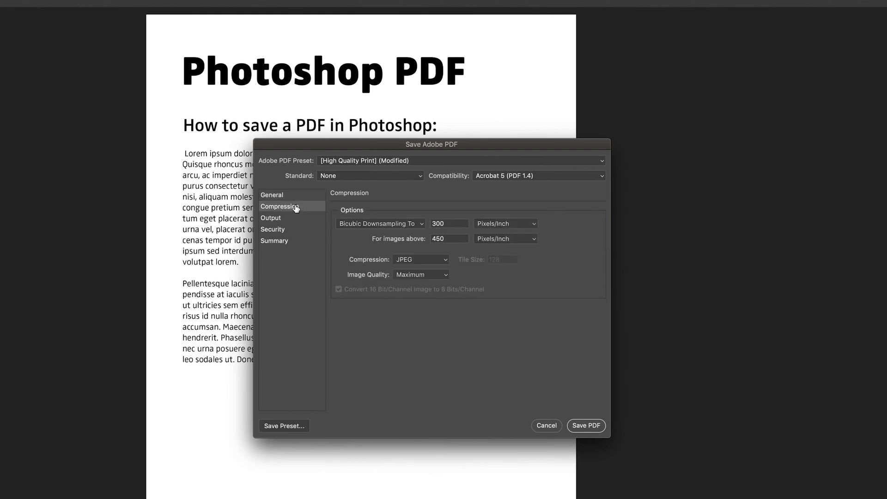
{"action": "left_click", "coordinate": [282, 218]}
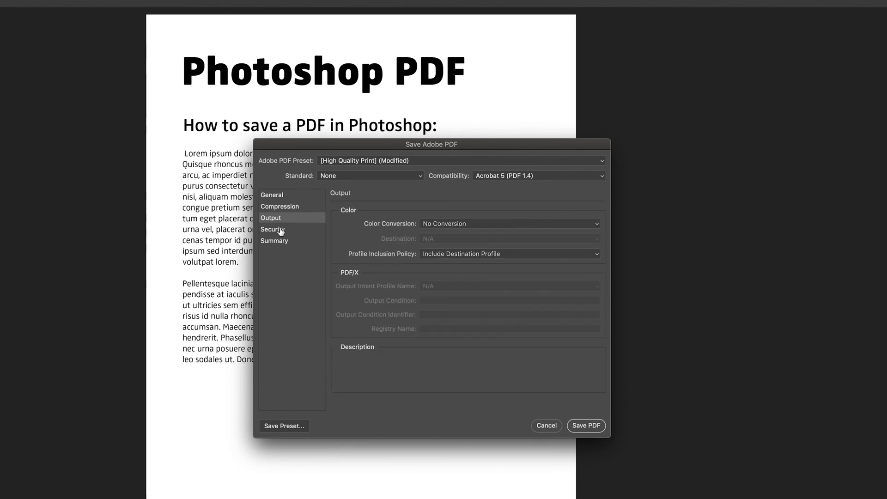
{"action": "left_click", "coordinate": [281, 230]}
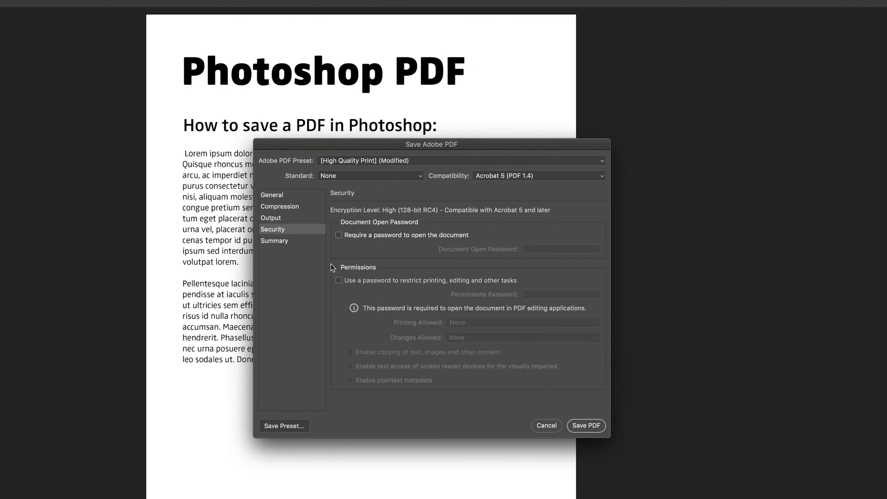
{"action": "left_click", "coordinate": [279, 243]}
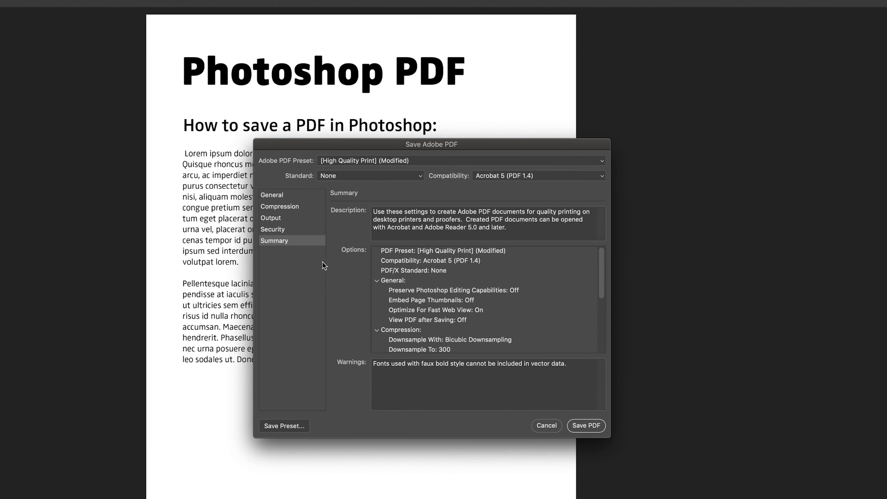
{"action": "left_click", "coordinate": [276, 196]}
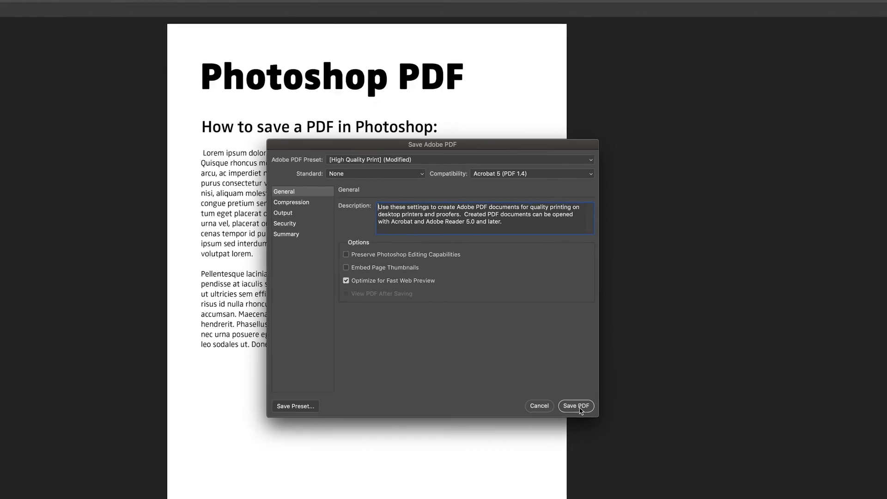
- Save the PDF, then in Acrobat select three lines of body text and deselect
{"action": "left_click", "coordinate": [577, 407]}
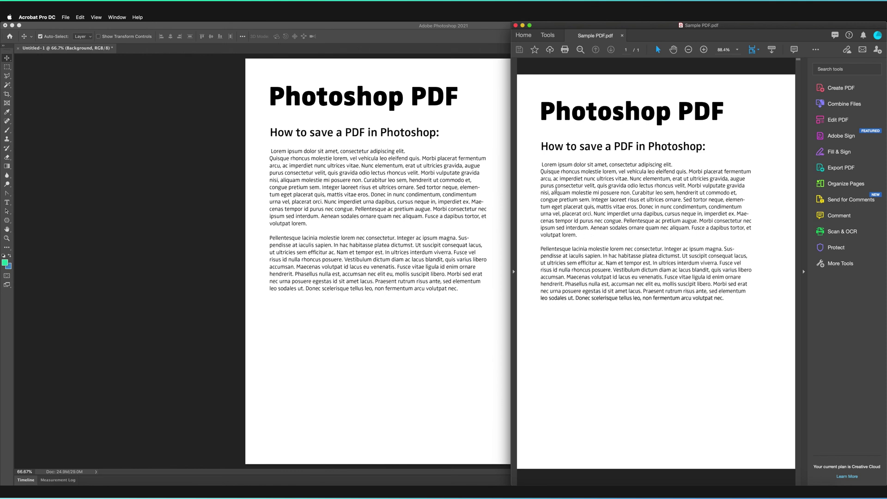
{"action": "left_click_drag", "start_coordinate": [556, 190], "coordinate": [635, 205]}
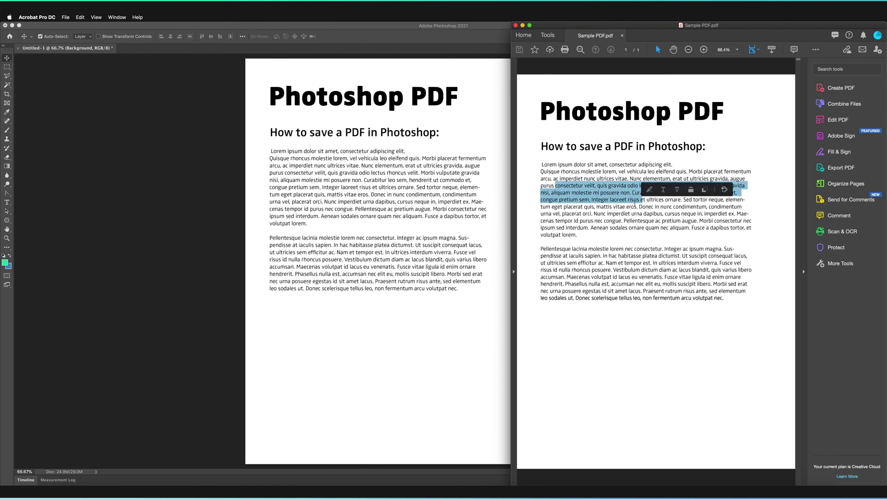
{"action": "left_click", "coordinate": [598, 200]}
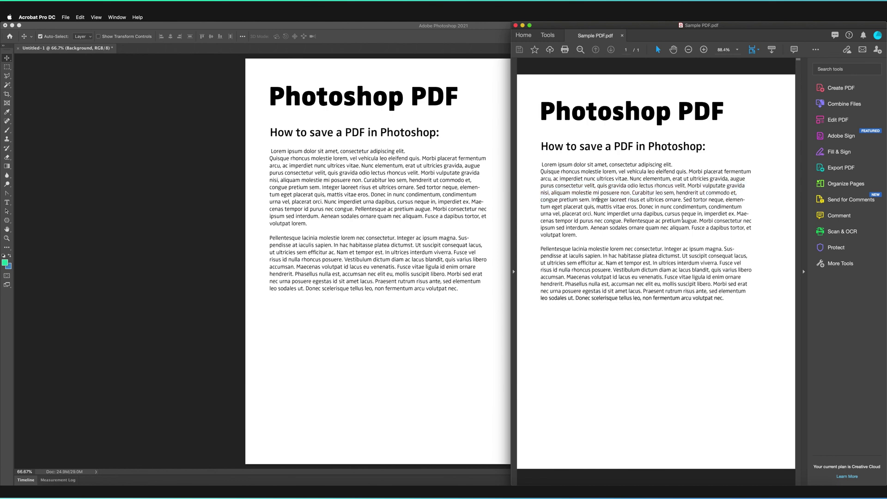
- Select a block of body text, then the whole page's text, and clear it
{"action": "left_click_drag", "start_coordinate": [746, 133], "coordinate": [590, 250]}
{"action": "left_click", "coordinate": [703, 111]}
{"action": "left_click", "coordinate": [742, 179]}
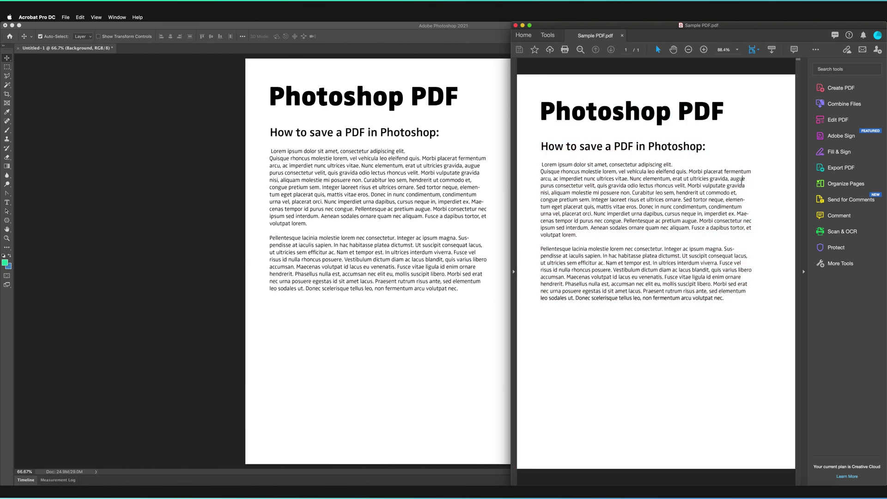